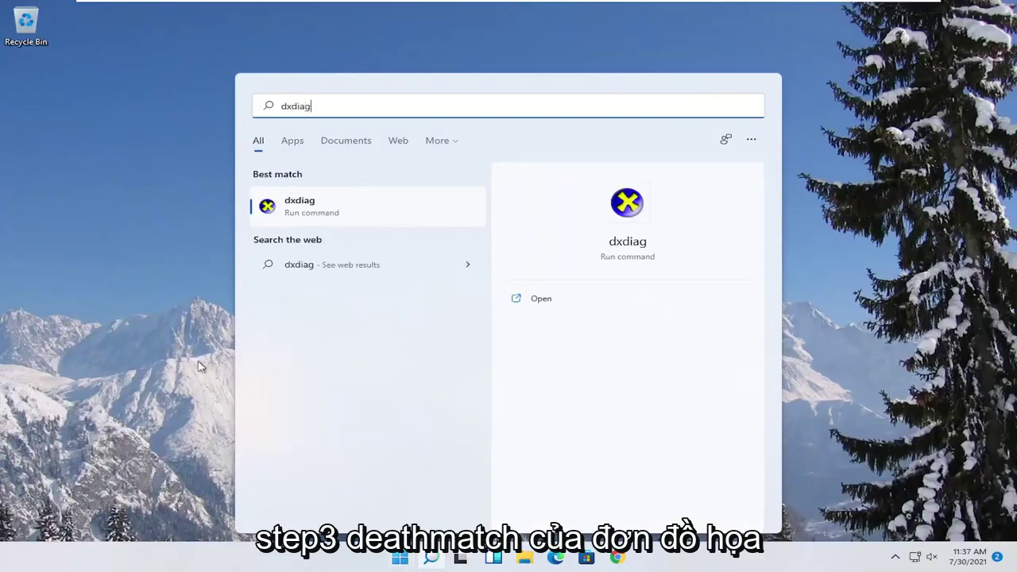
# Open dxdiag with the driver signature check allowed, examine the display device and driver details, and close the tool
pyautogui.click(296, 209)
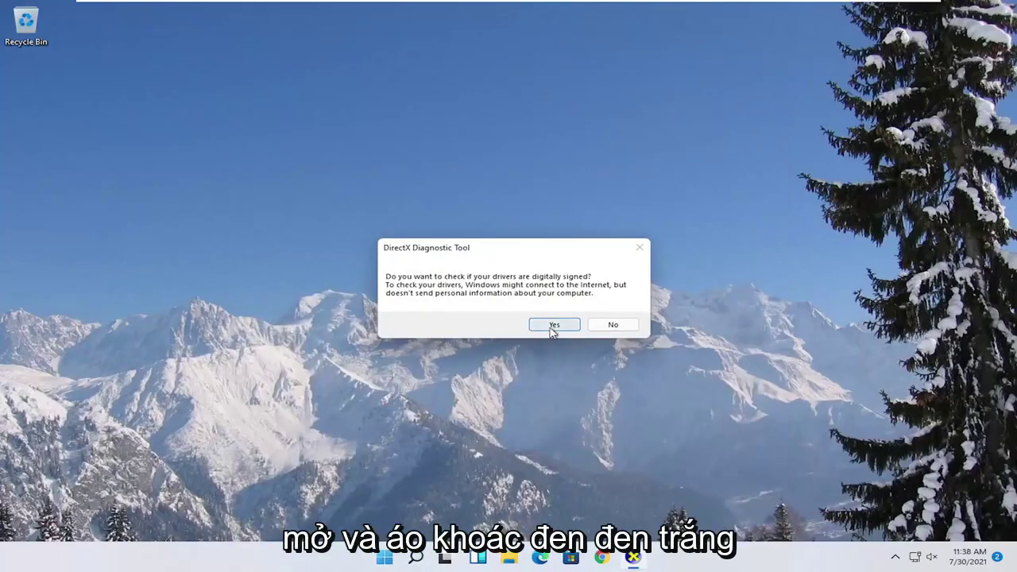
pyautogui.click(554, 325)
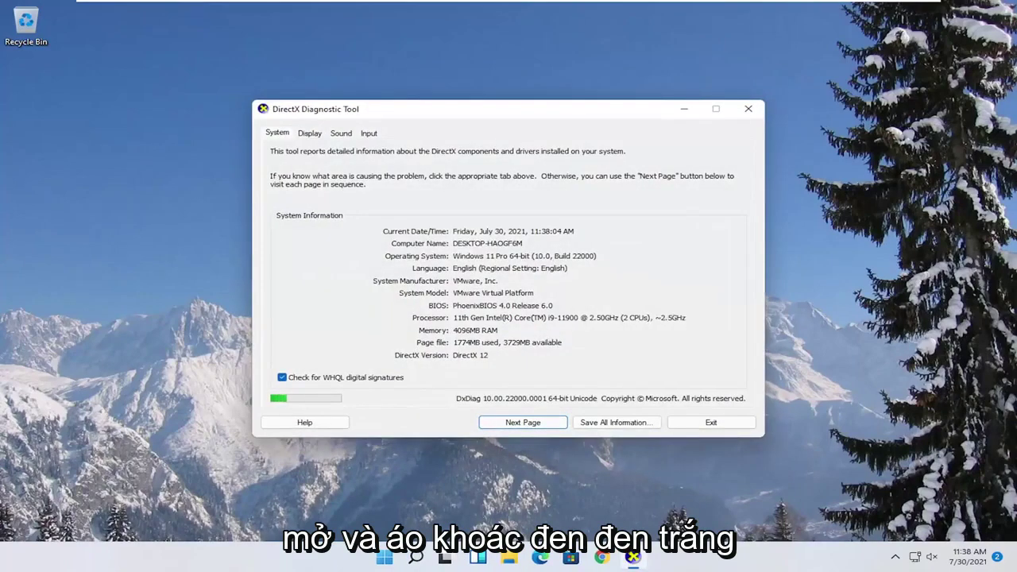
pyautogui.click(310, 135)
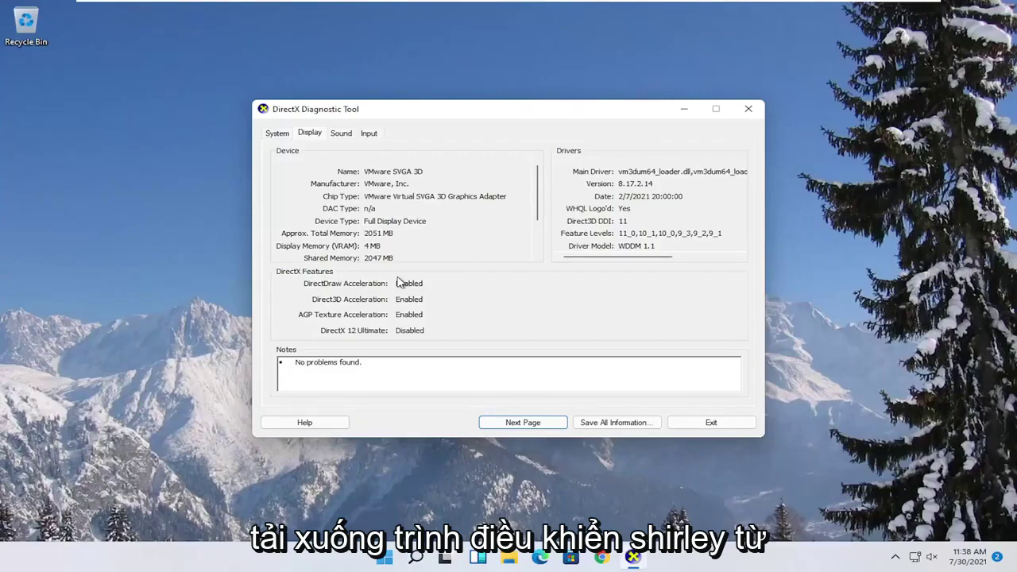
pyautogui.click(748, 108)
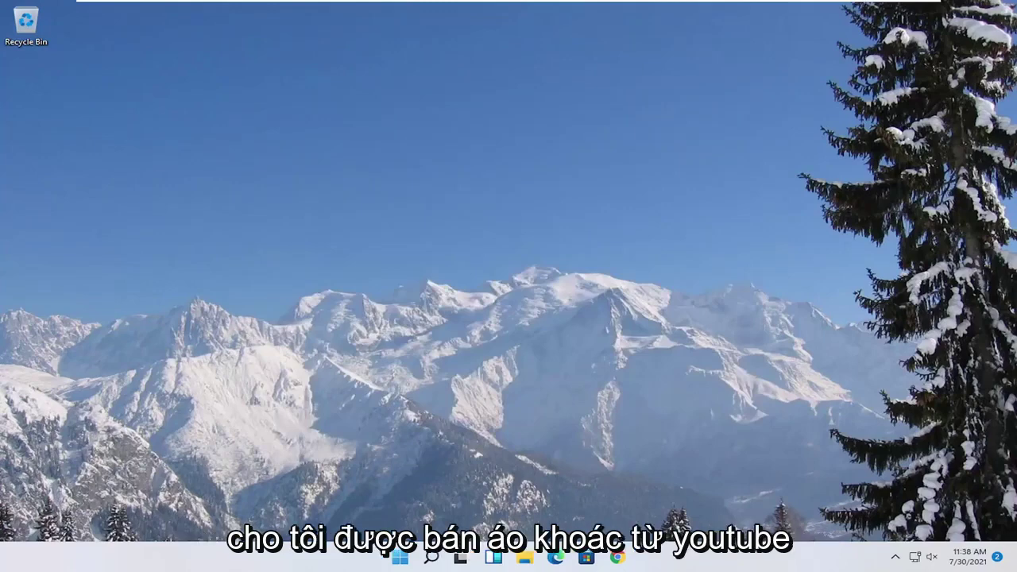
# Set the Windows visual effects to Adjust for best performance in Performance Options, and apply the change
pyautogui.click(428, 559)
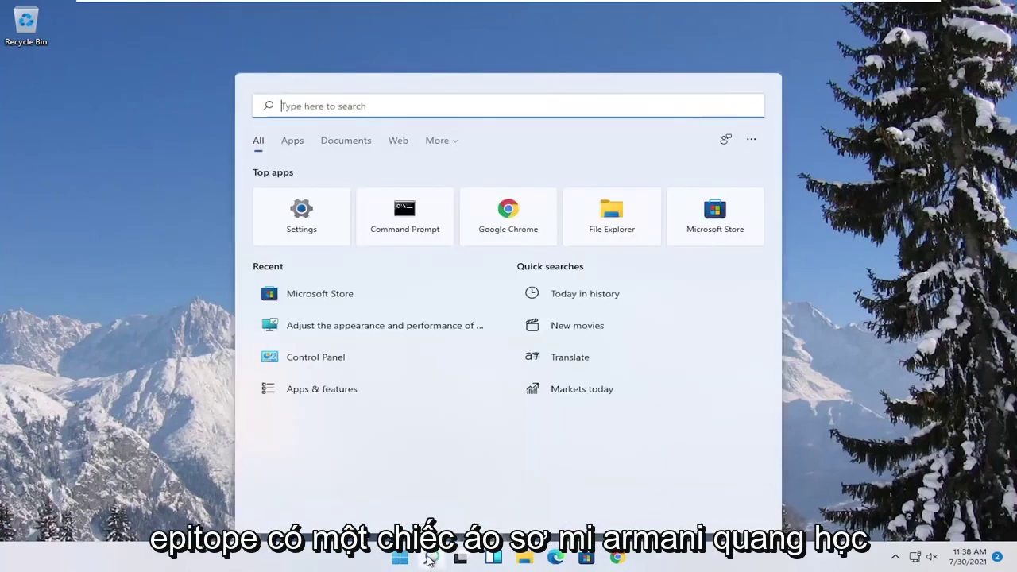
pyautogui.write('adjust')
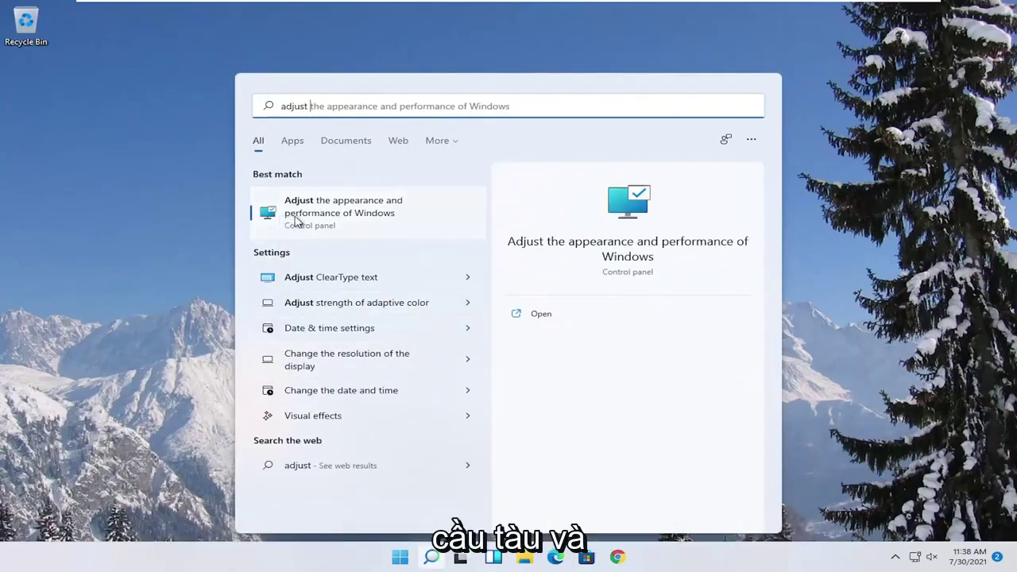
pyautogui.click(343, 220)
pyautogui.moveTo(240, 80); pyautogui.dragTo(466, 77)
pyautogui.click(352, 177)
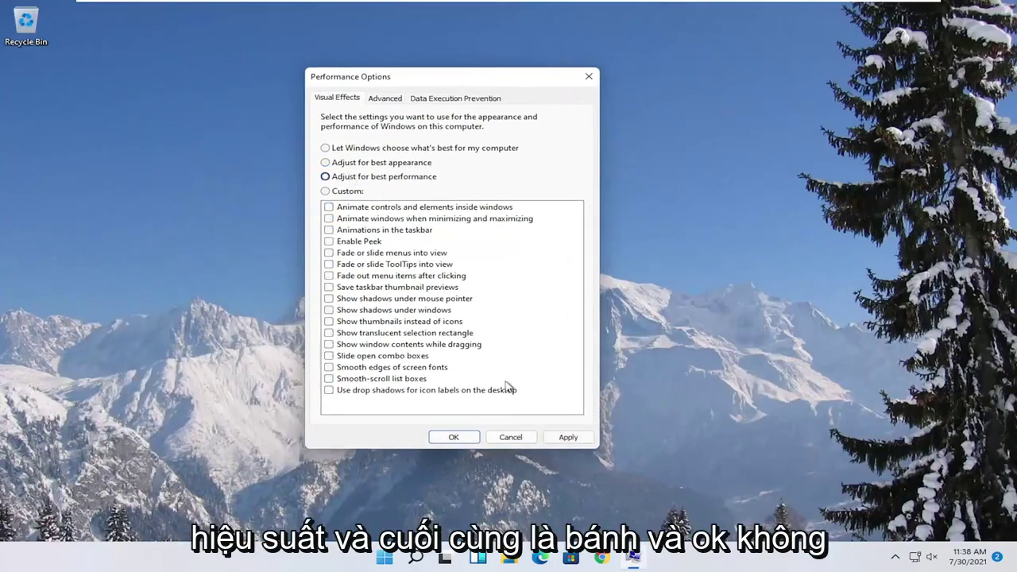
pyautogui.click(565, 438)
pyautogui.click(457, 438)
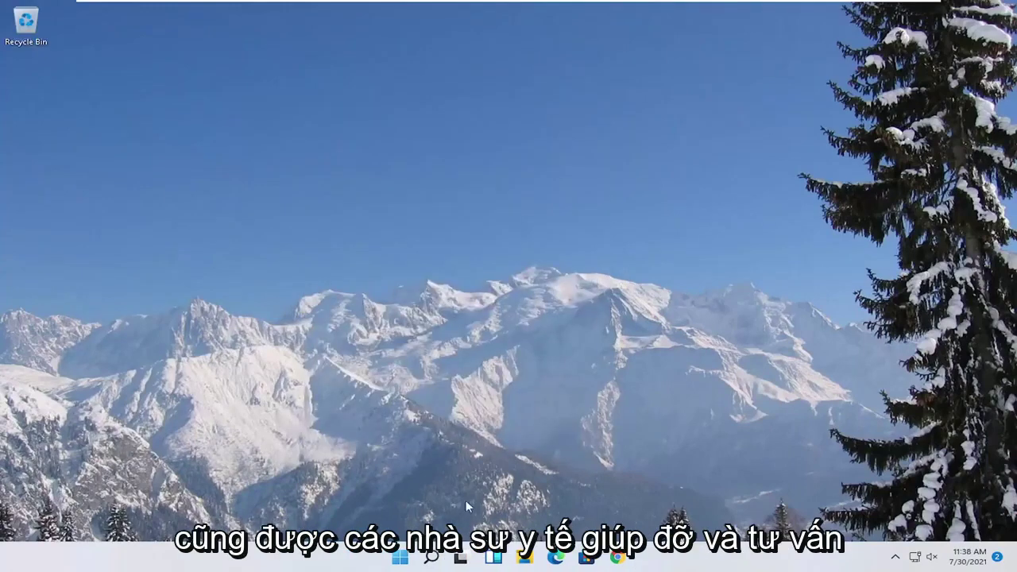
# Find the Game Mode settings through Windows search and go to the related Graphics settings
pyautogui.click(431, 558)
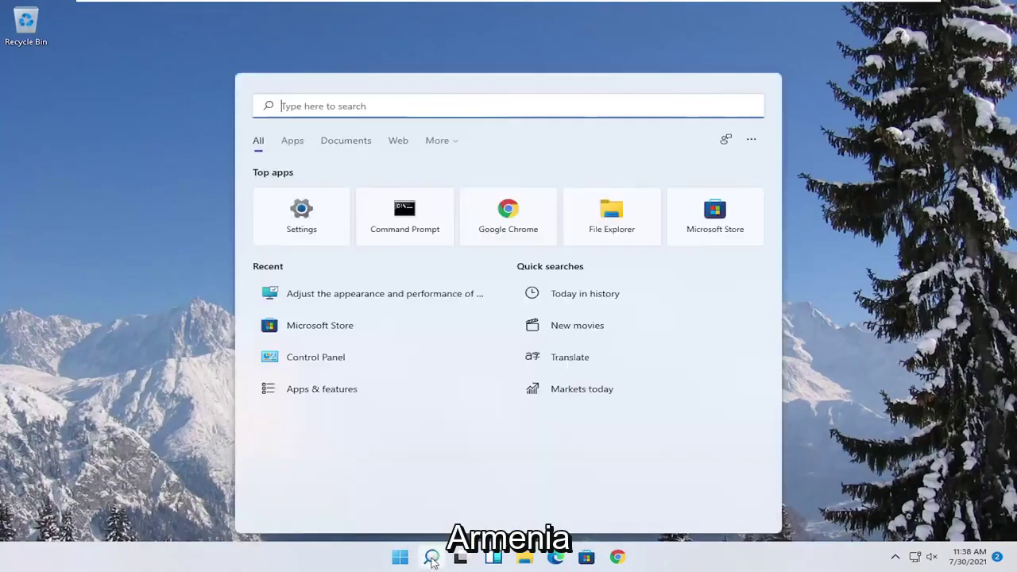
pyautogui.write('game mode')
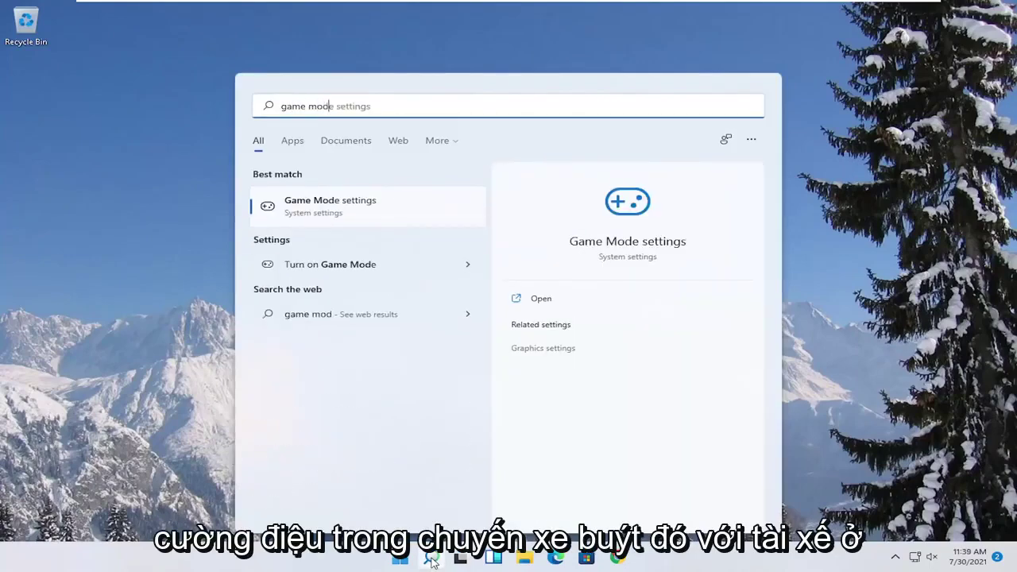
pyautogui.click(312, 208)
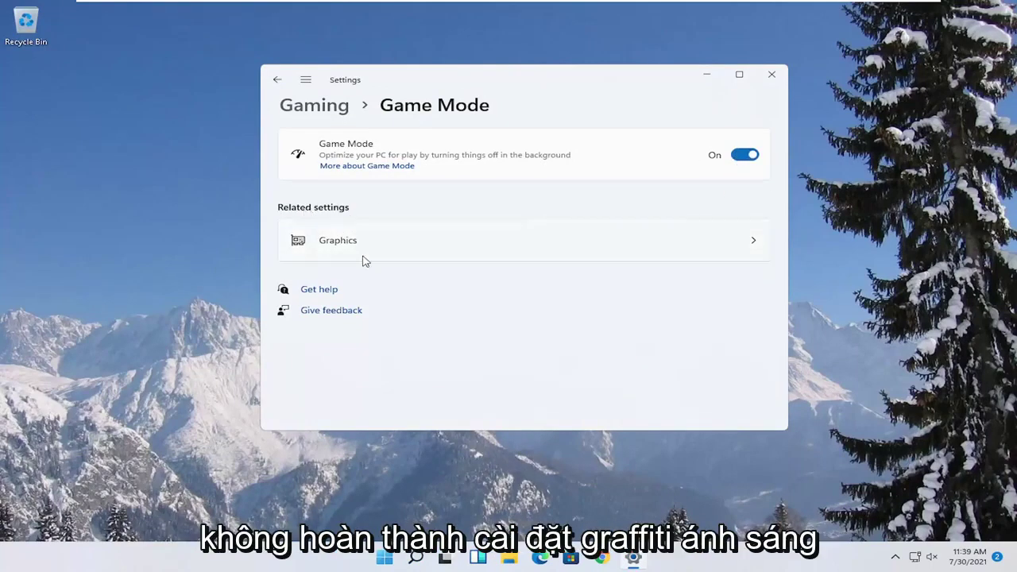
pyautogui.click(436, 258)
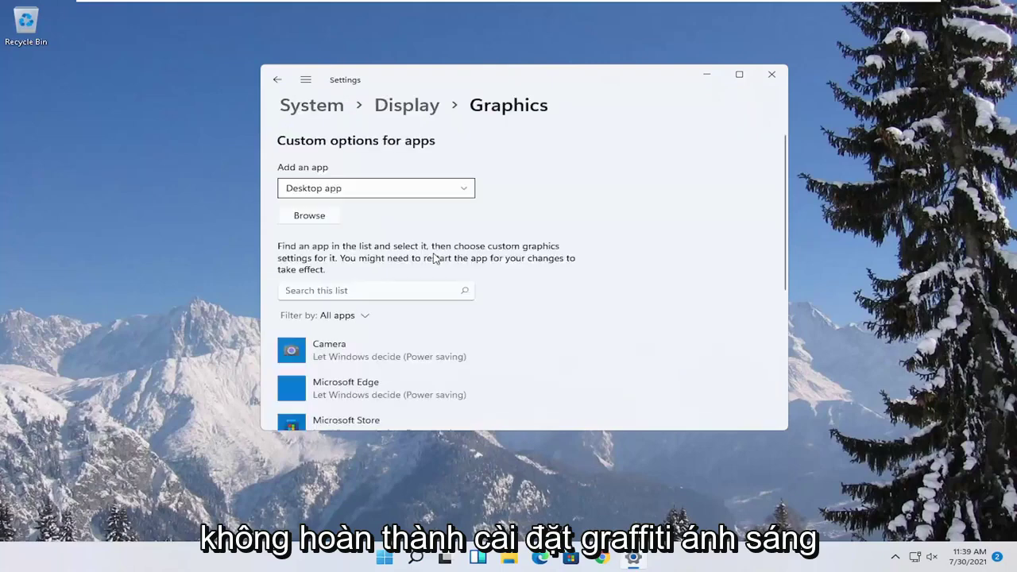
# Set the graphics preference of Microsoft Store to High performance in the custom app options and save it
pyautogui.scroll(-1, 435, 258)
pyautogui.scroll(-2, 418, 313)
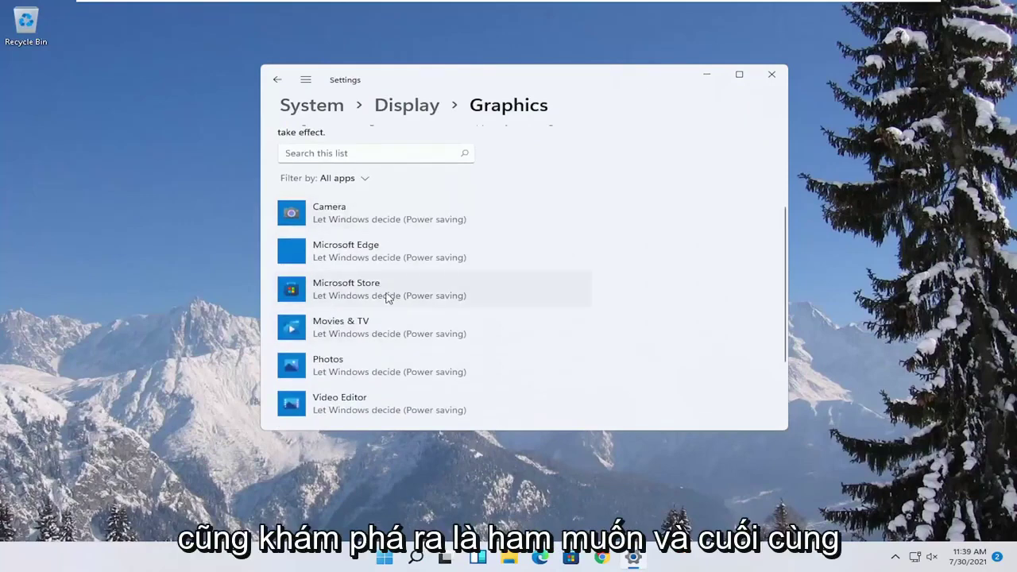
pyautogui.click(388, 296)
pyautogui.click(488, 330)
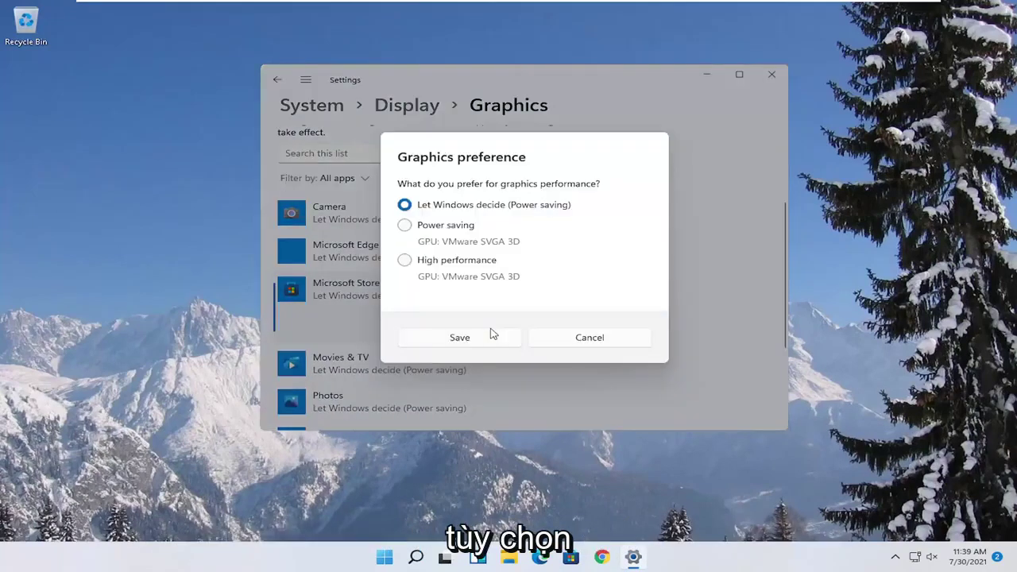
pyautogui.click(413, 270)
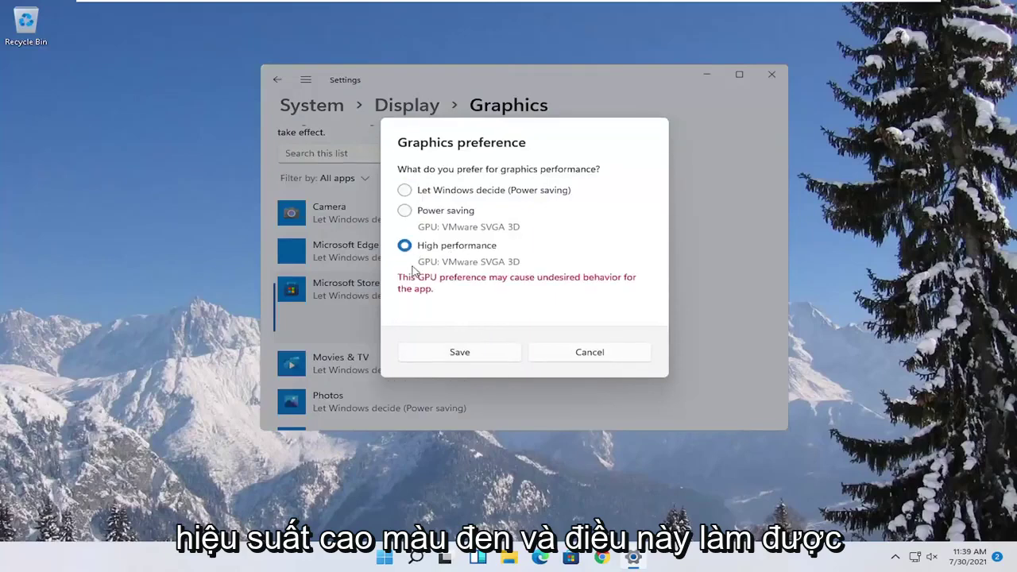
pyautogui.click(459, 354)
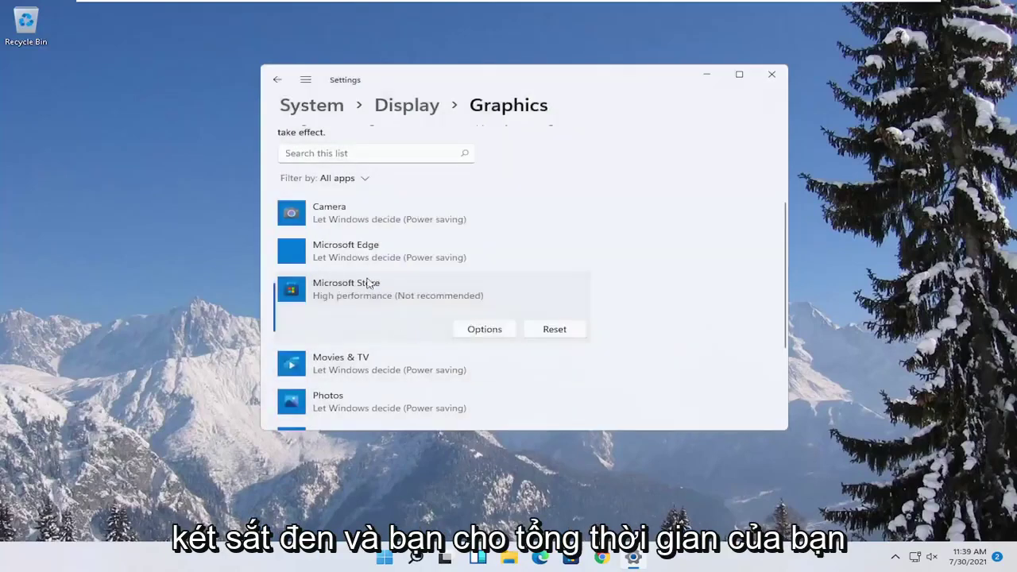
# Review the graphics preference choices for Microsoft Store, cancel the dialog and close Settings
pyautogui.click(476, 332)
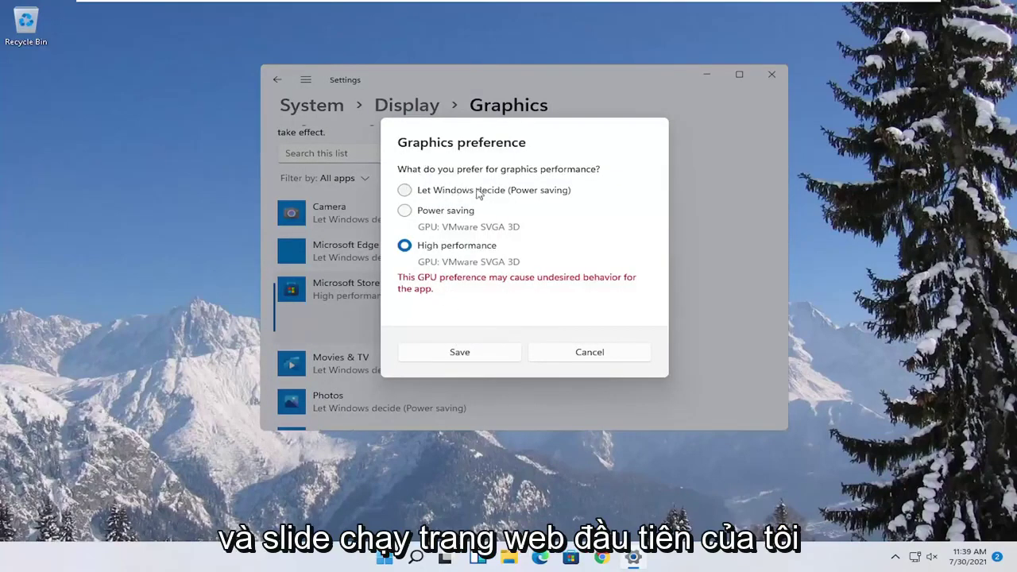
pyautogui.click(601, 354)
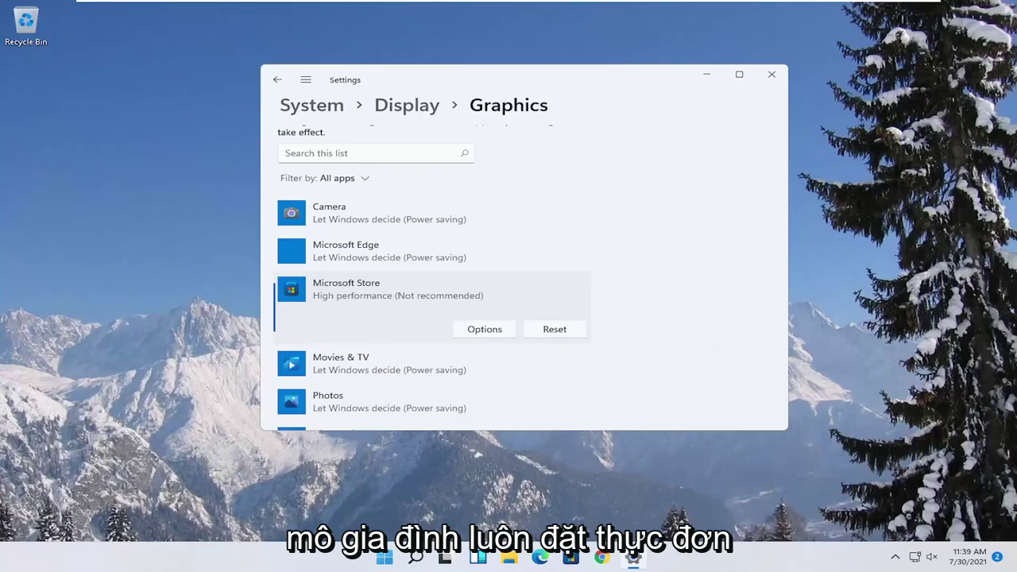
pyautogui.click(771, 74)
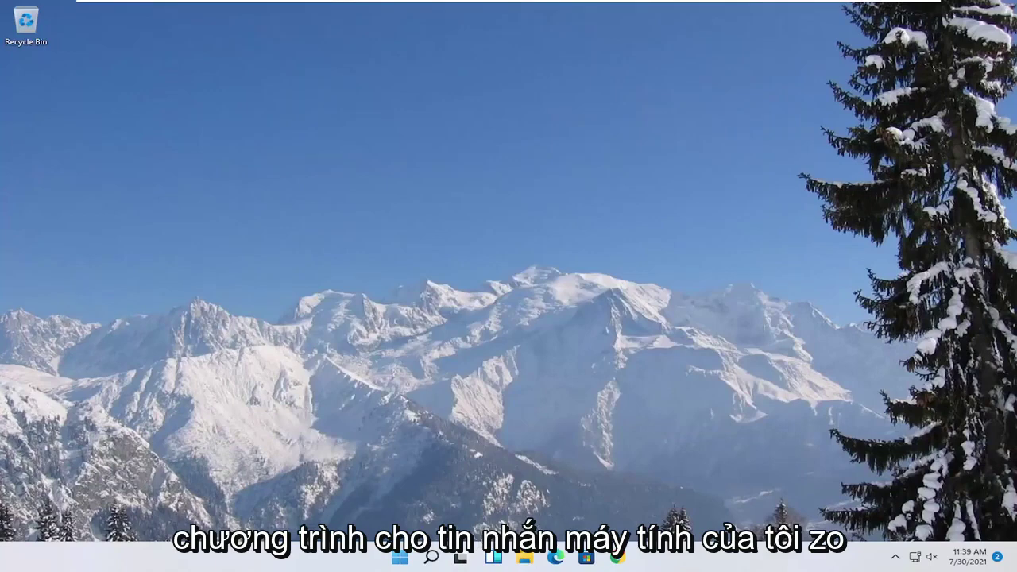
# Check which programs are enabled at startup in Task Manager, and close it
pyautogui.rightClick(398, 561)
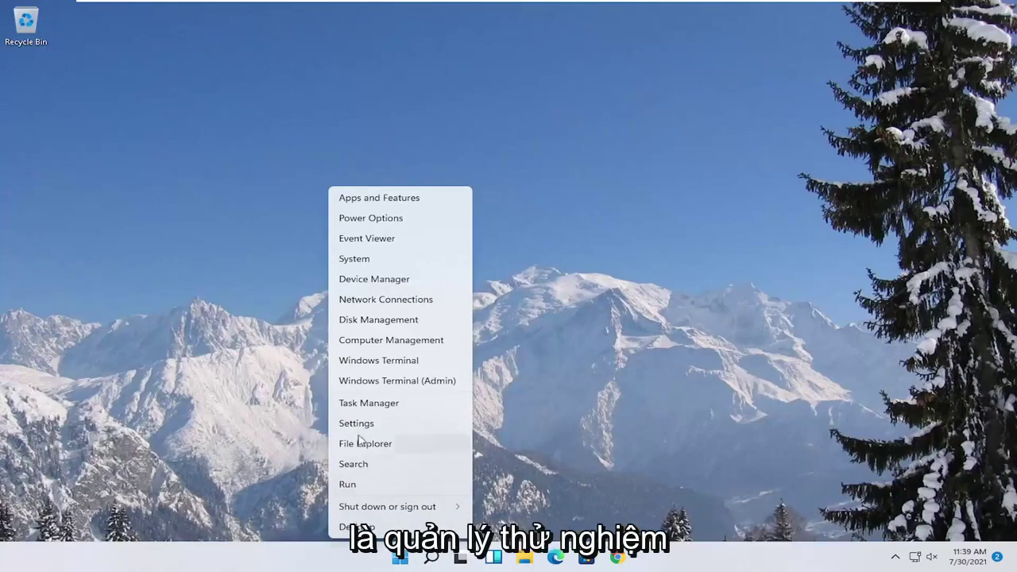
pyautogui.click(365, 405)
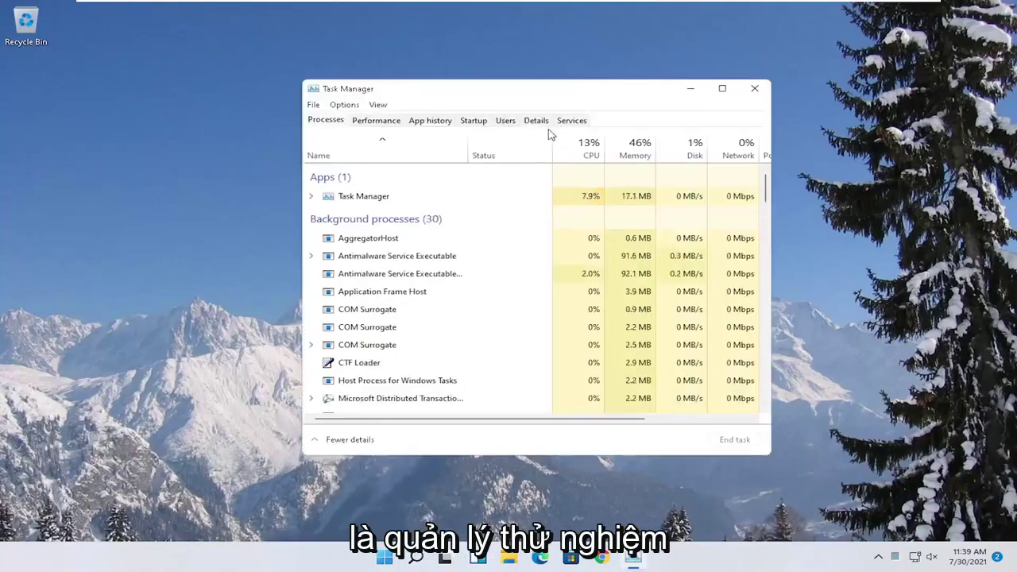
pyautogui.click(472, 122)
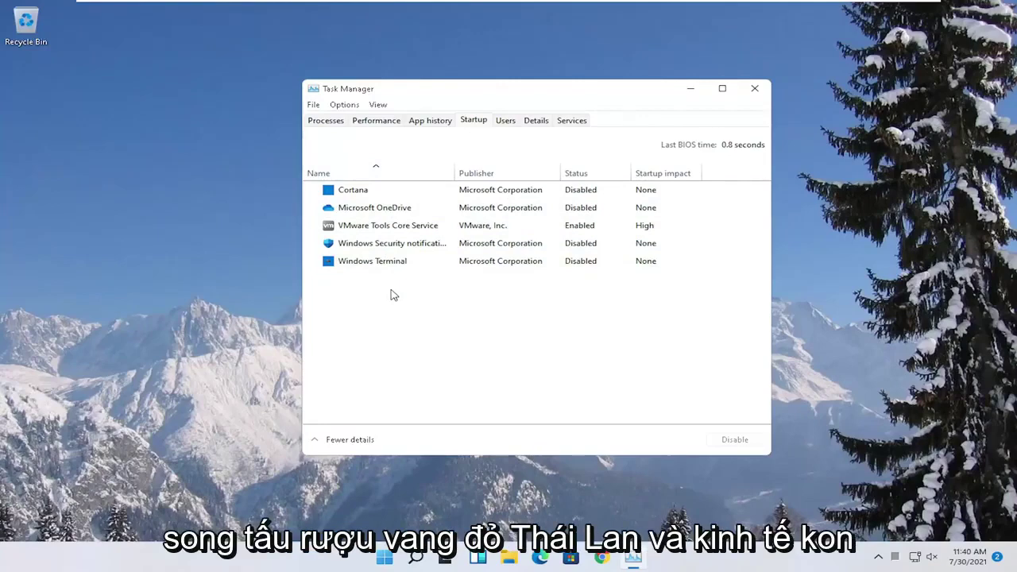
pyautogui.click(755, 88)
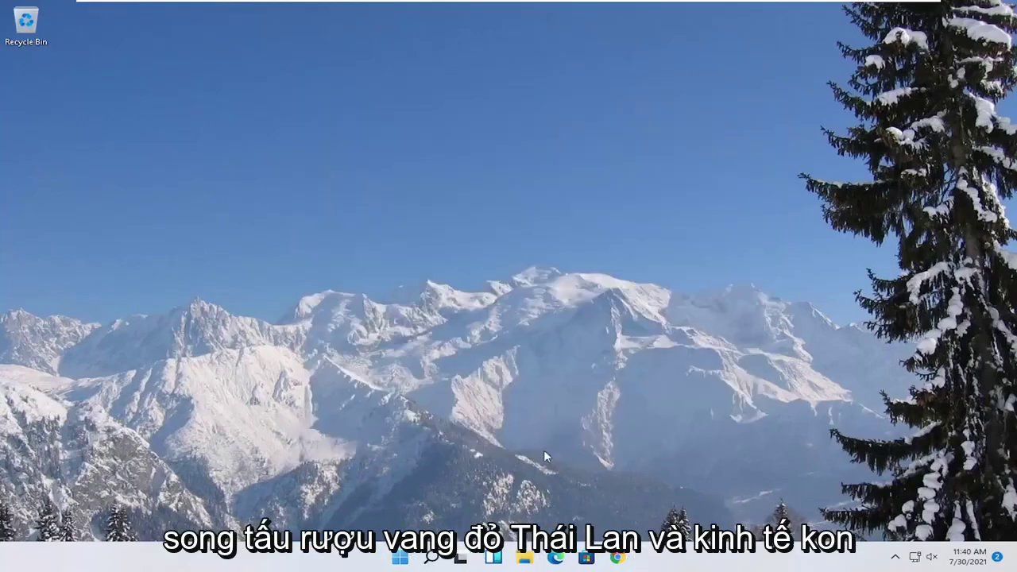
# Search Windows for "apps and features", look through the installed apps list under Apps & features, and close Settings
pyautogui.click(430, 559)
pyautogui.write('apps amn')
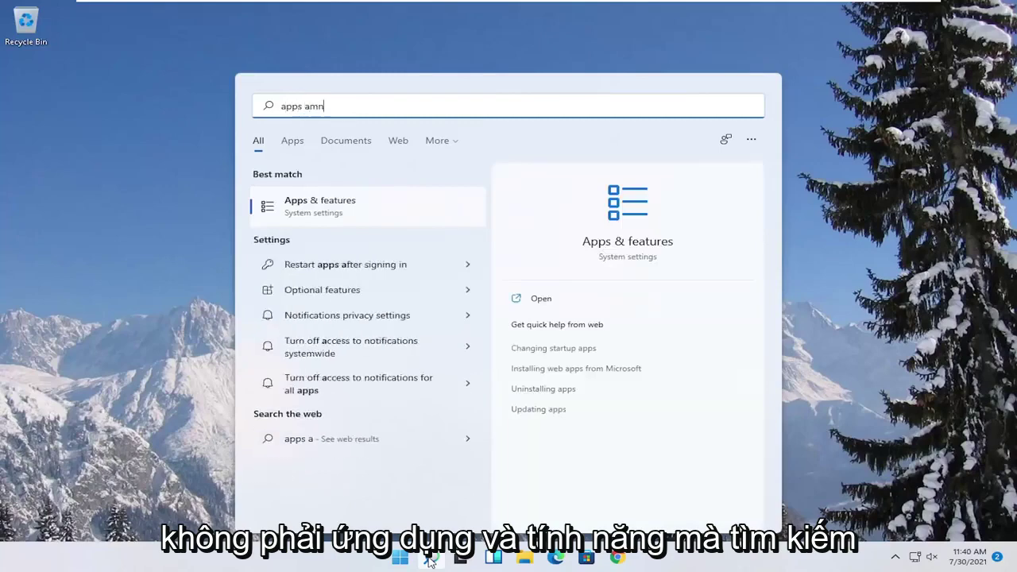
pyautogui.press('BackSpace')
pyautogui.press('BackSpace')
pyautogui.write('nd featu')
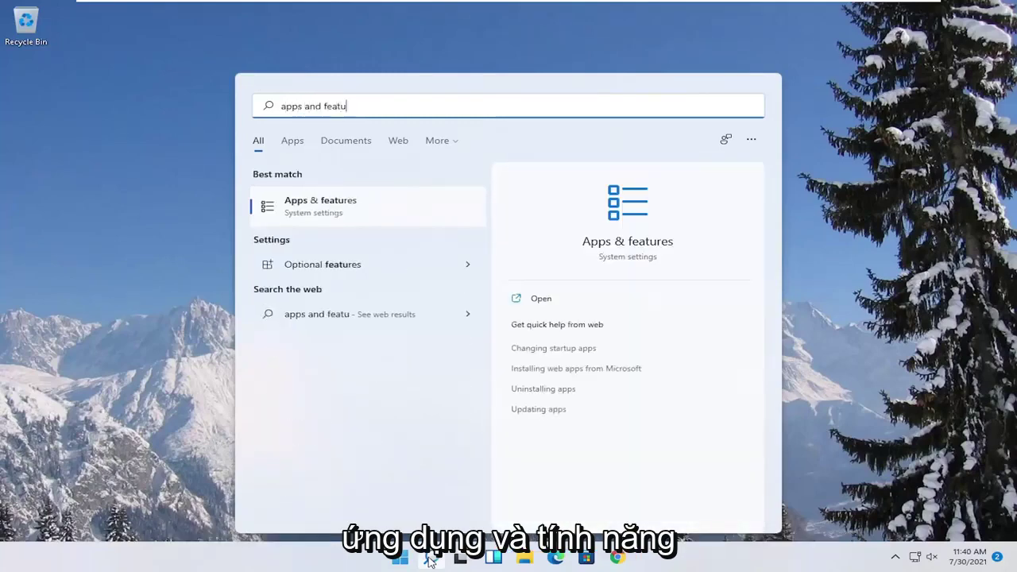
pyautogui.write('res')
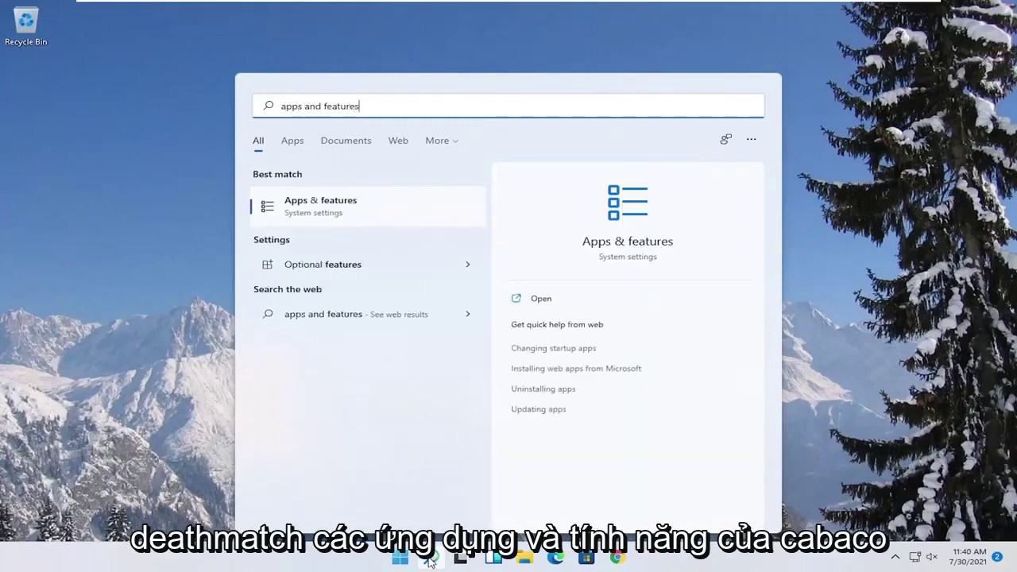
pyautogui.click(344, 210)
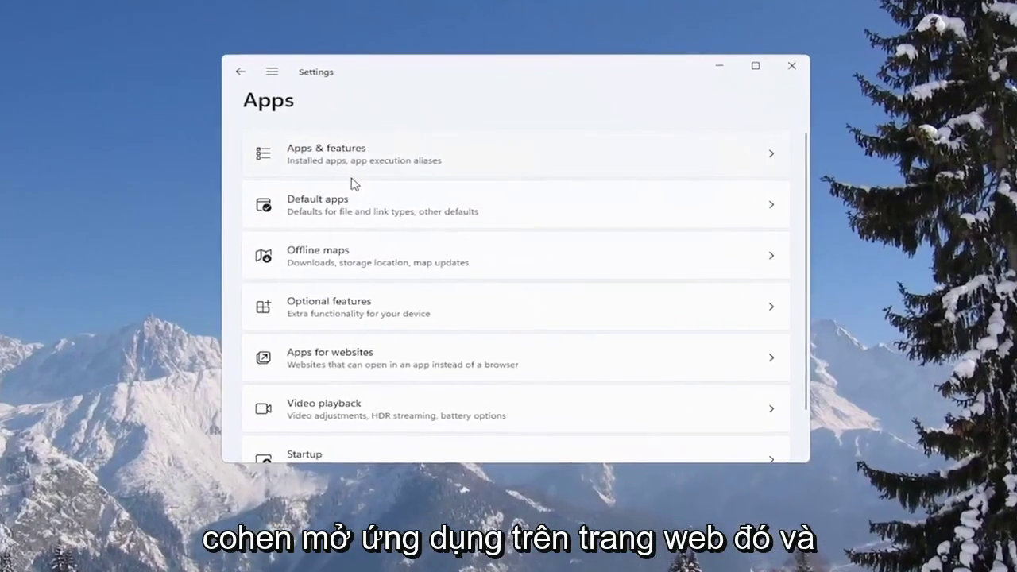
pyautogui.click(344, 160)
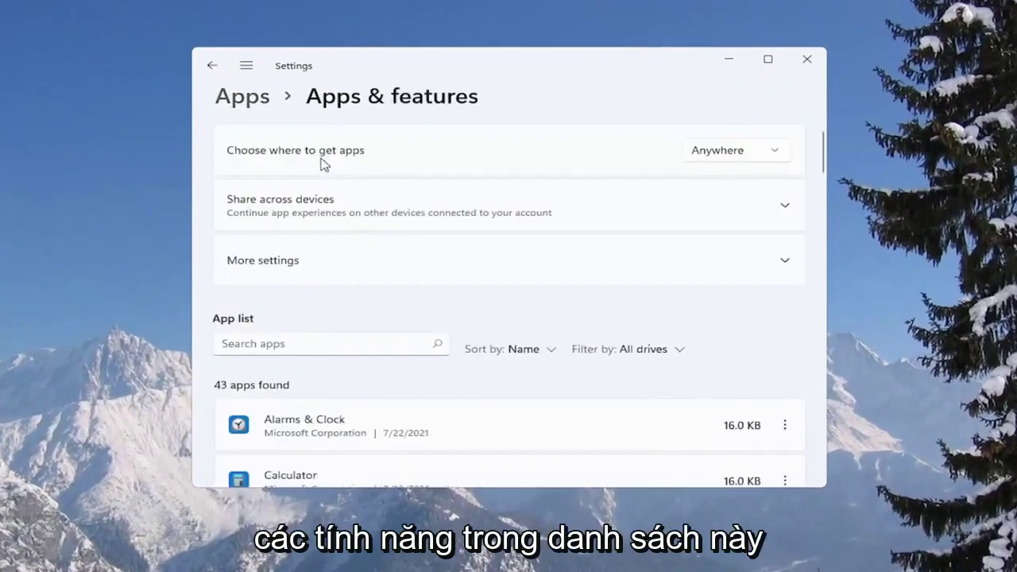
pyautogui.scroll(-3, 318, 205)
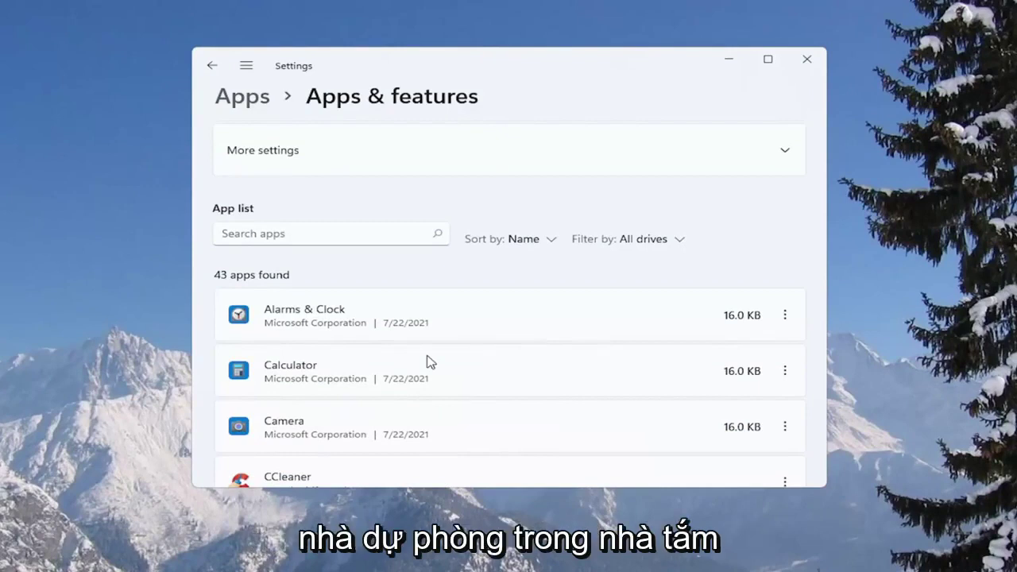
pyautogui.click(807, 62)
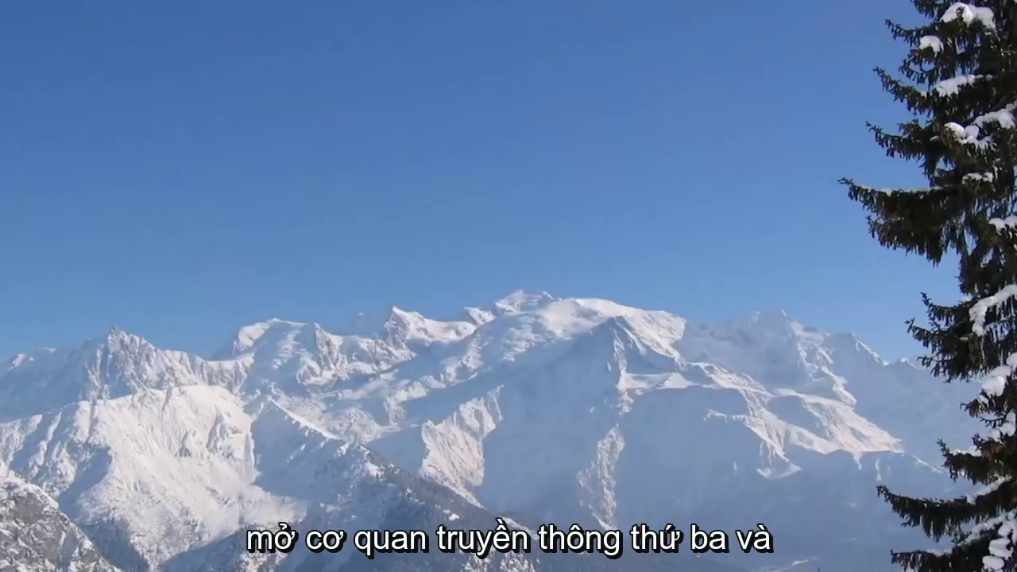
# Find Command Prompt by searching for "cmd", run it as administrator and allow it to make changes
pyautogui.click(429, 556)
pyautogui.write('cmd')
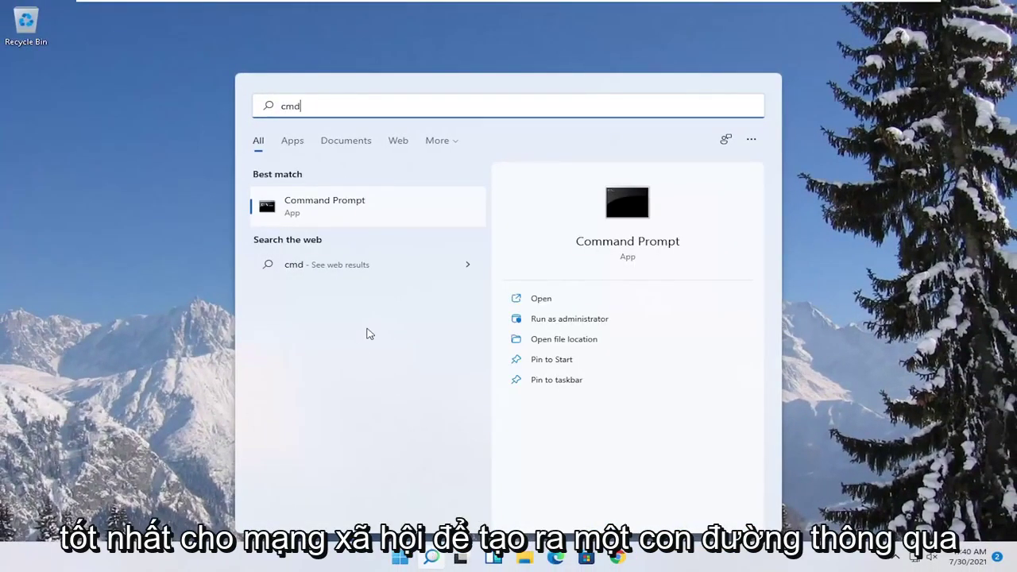
pyautogui.rightClick(340, 219)
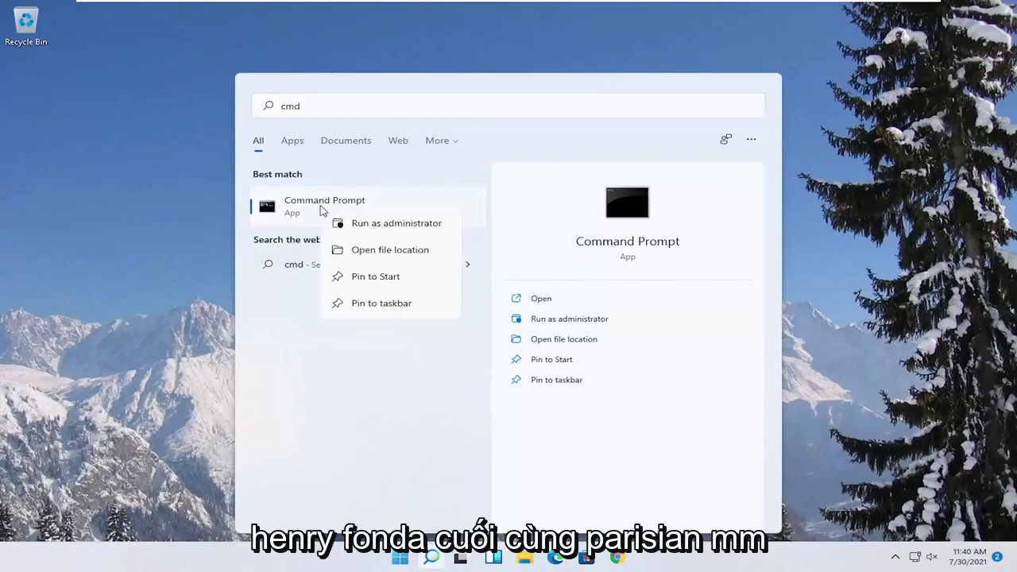
pyautogui.click(397, 224)
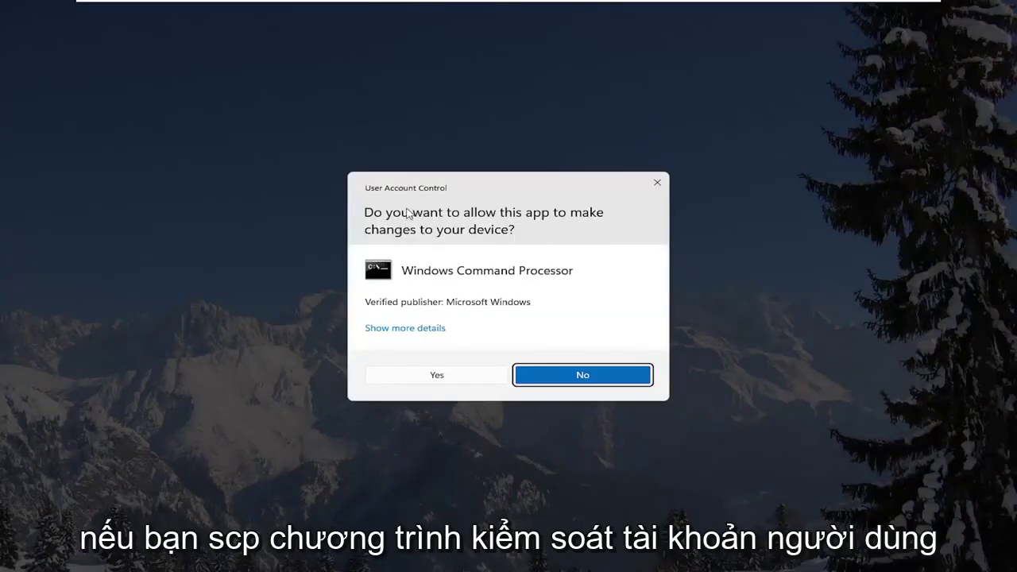
pyautogui.click(413, 376)
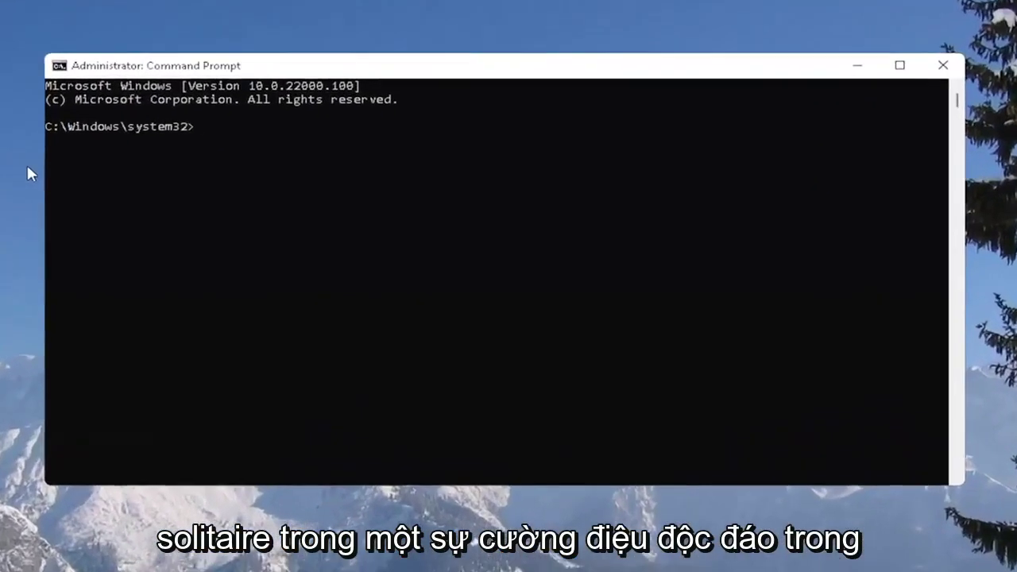
# Run a system file check with "sfc /scannow", let the scan finish, and close Command Prompt
pyautogui.write('sf')
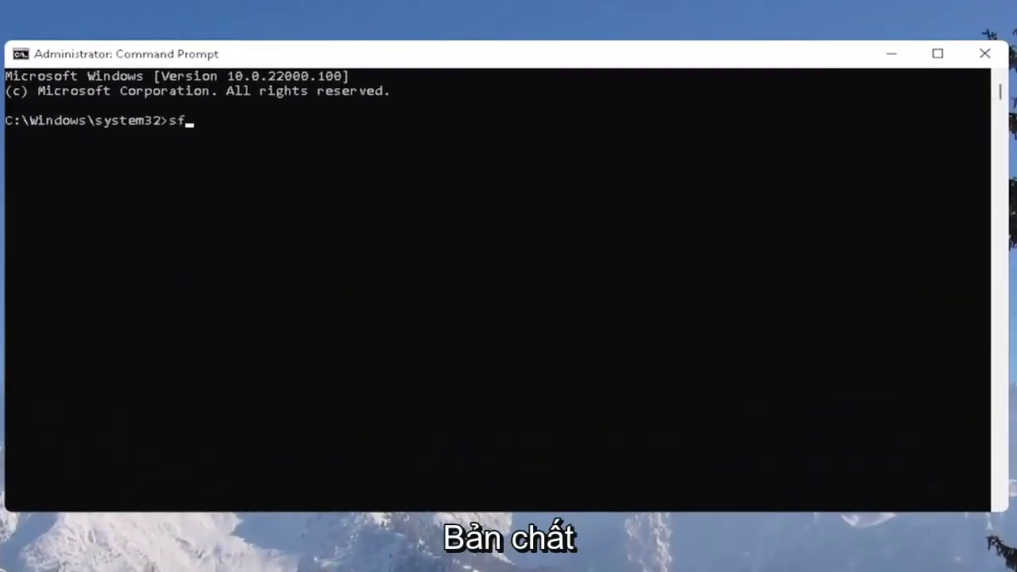
pyautogui.write('c /scannow')
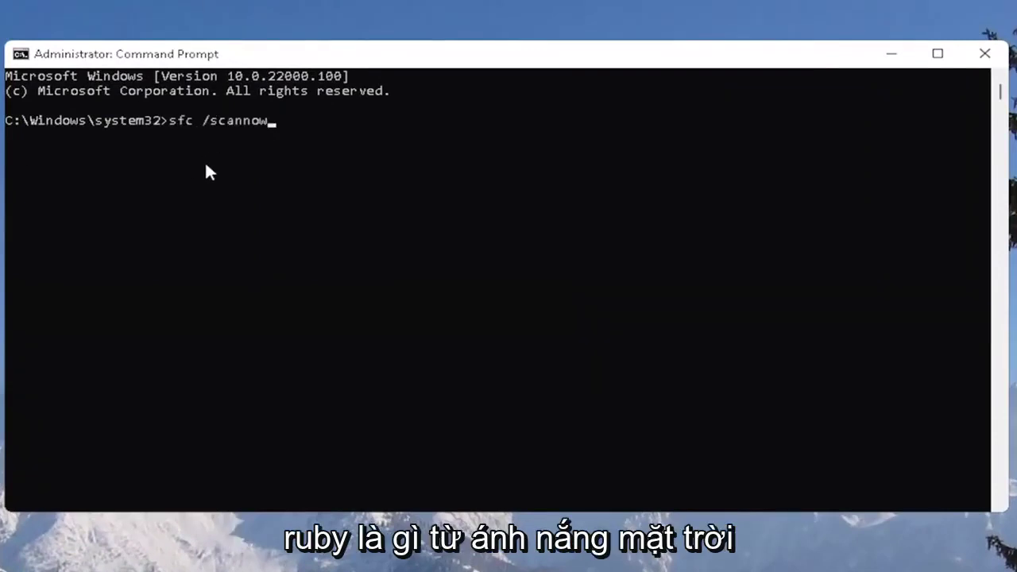
pyautogui.press('Return')
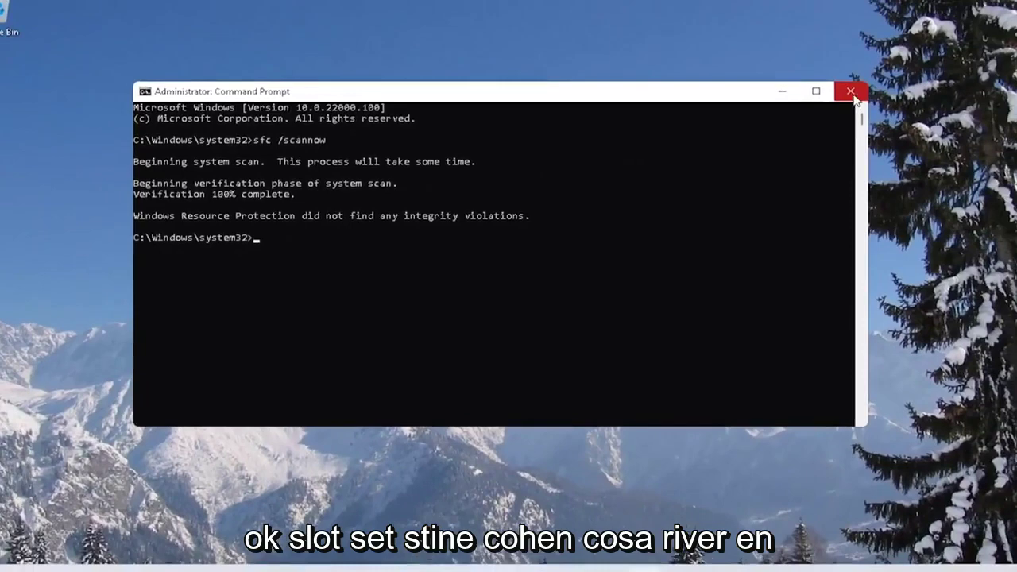
pyautogui.click(851, 92)
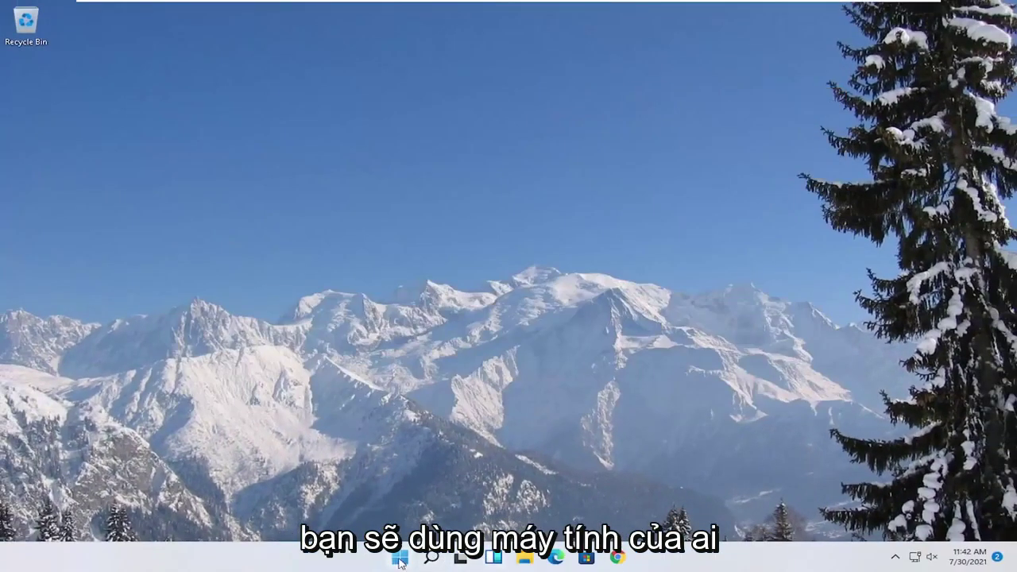
pyautogui.rightClick(400, 562)
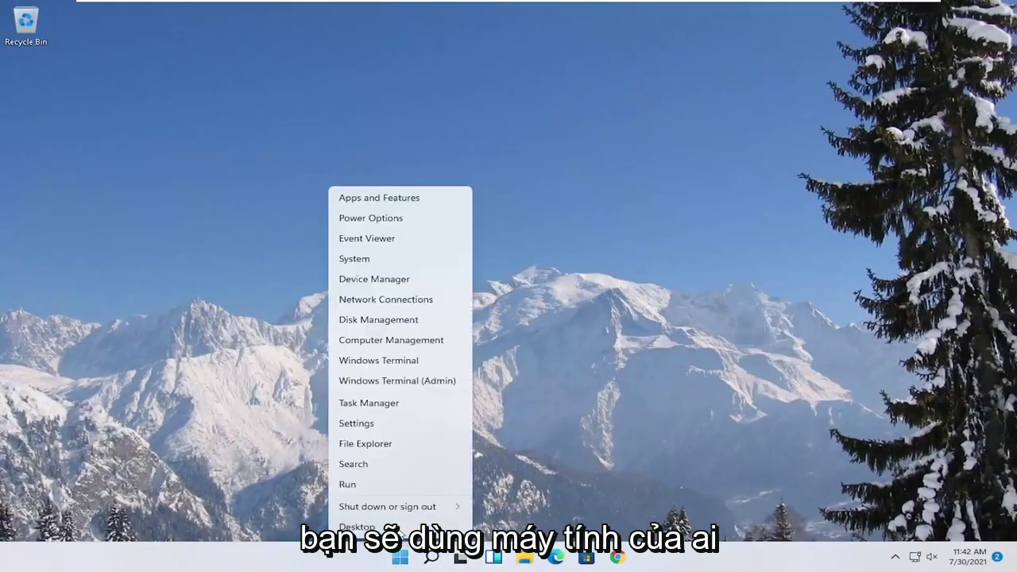
pyautogui.moveTo(389, 505)
pyautogui.click(515, 527)
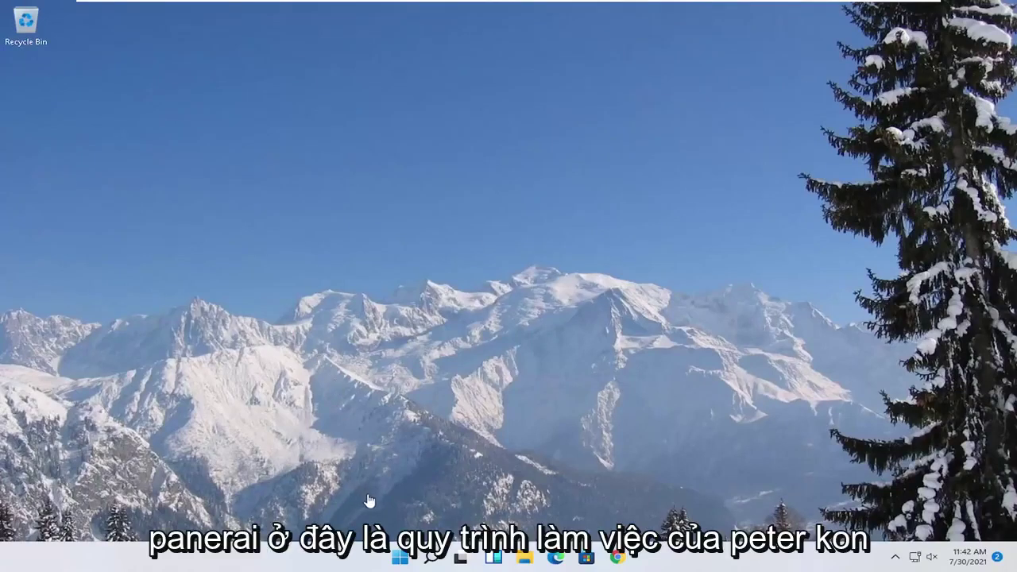
# Switch to File Explorer, show This PC, and open the properties of Local Disk (C:)
pyautogui.rightClick(403, 560)
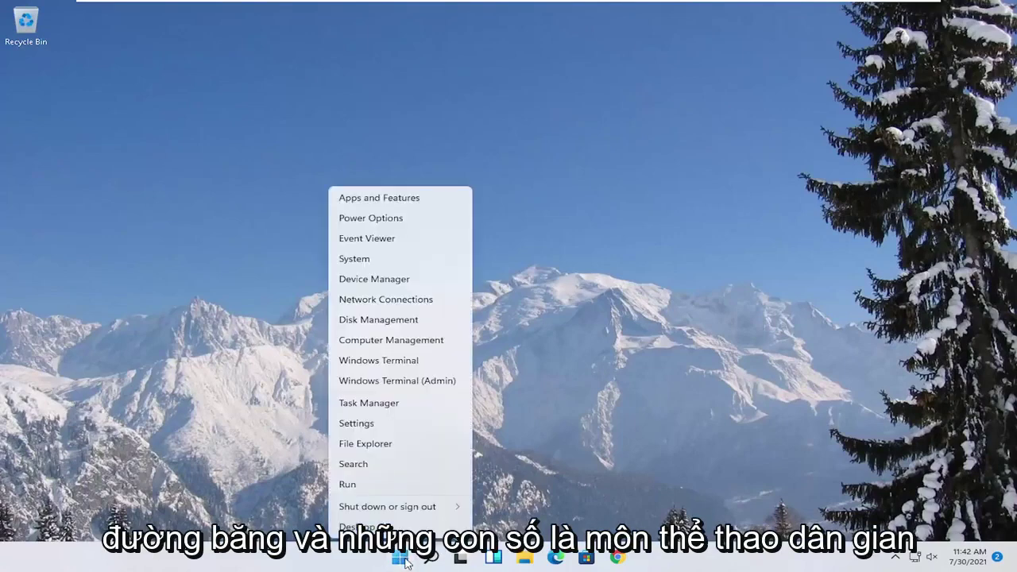
pyautogui.click(374, 445)
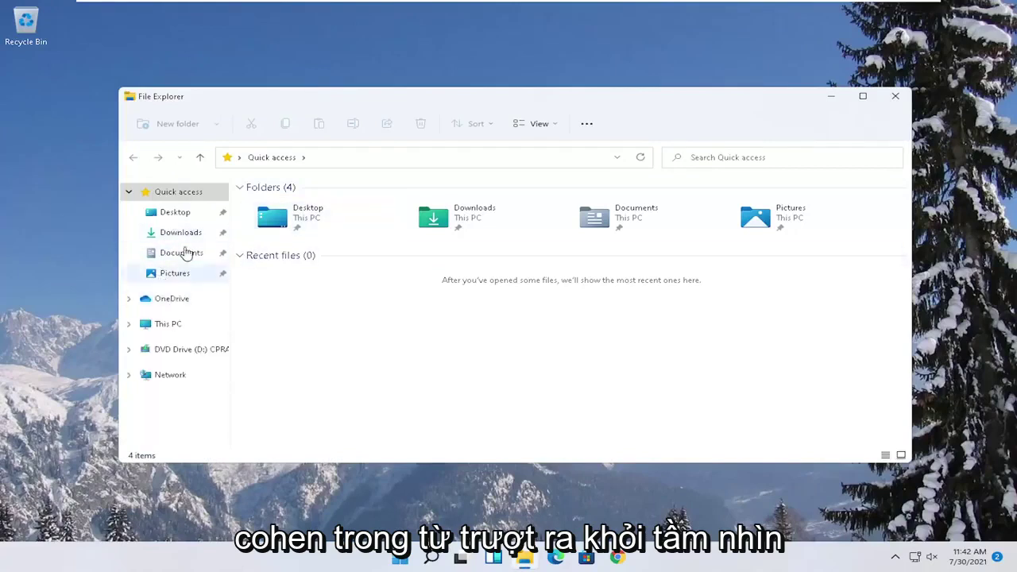
pyautogui.click(160, 326)
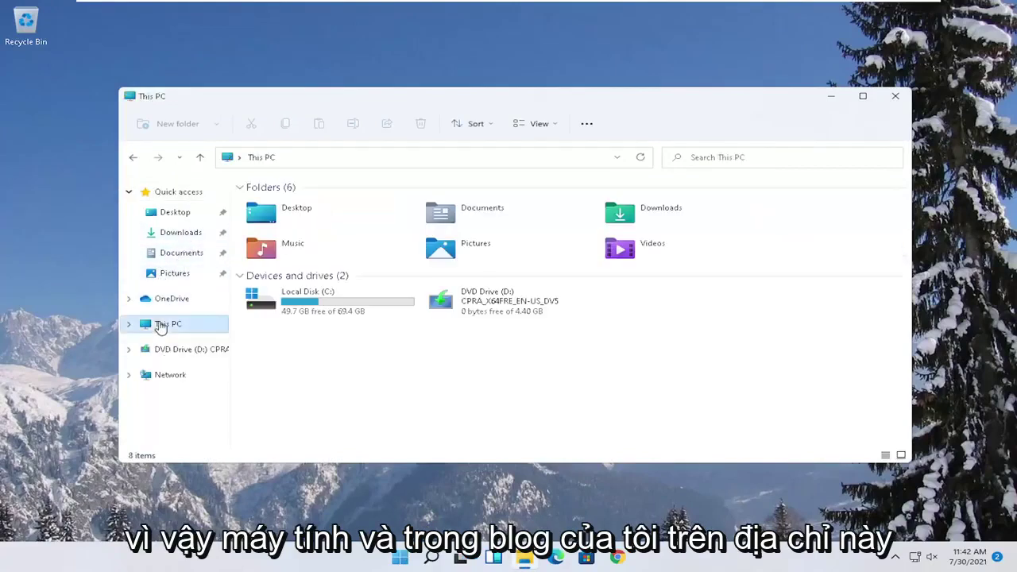
pyautogui.click(318, 304)
pyautogui.rightClick(318, 304)
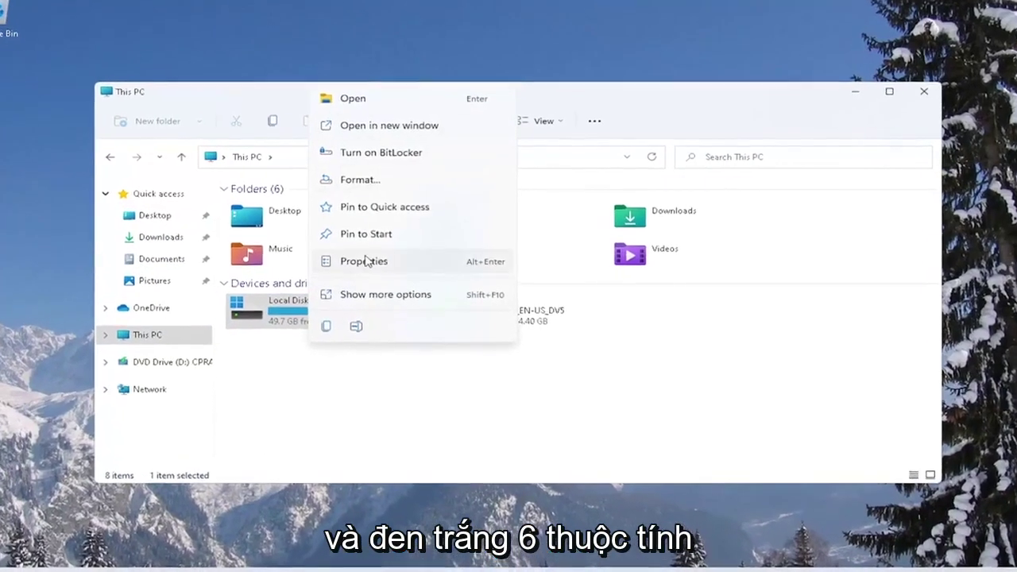
pyautogui.click(364, 262)
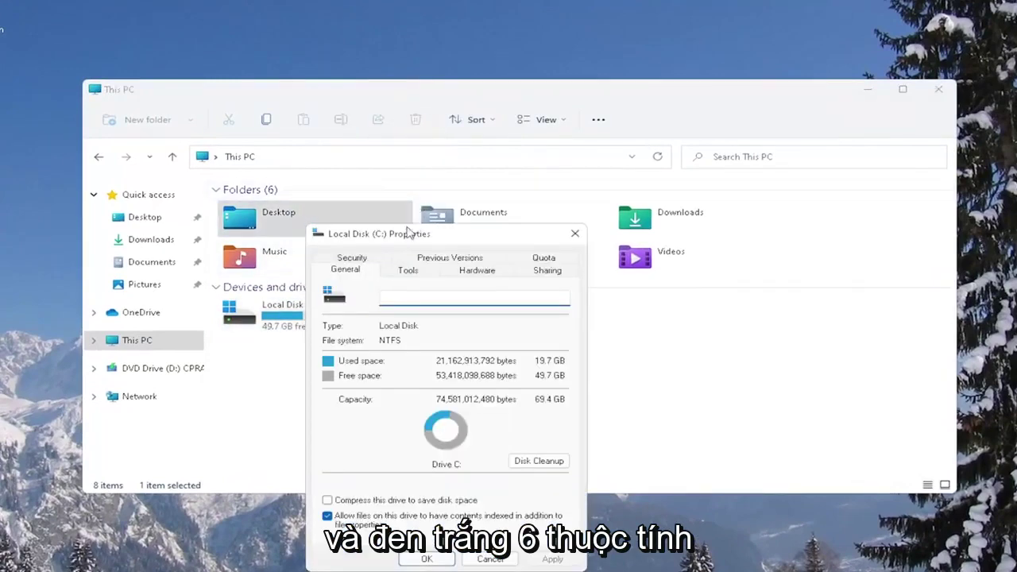
pyautogui.moveTo(405, 234); pyautogui.dragTo(432, 128)
# Run an error-checking scan on Local Disk (C:), and close the scan report, the drive properties and File Explorer
pyautogui.click(434, 166)
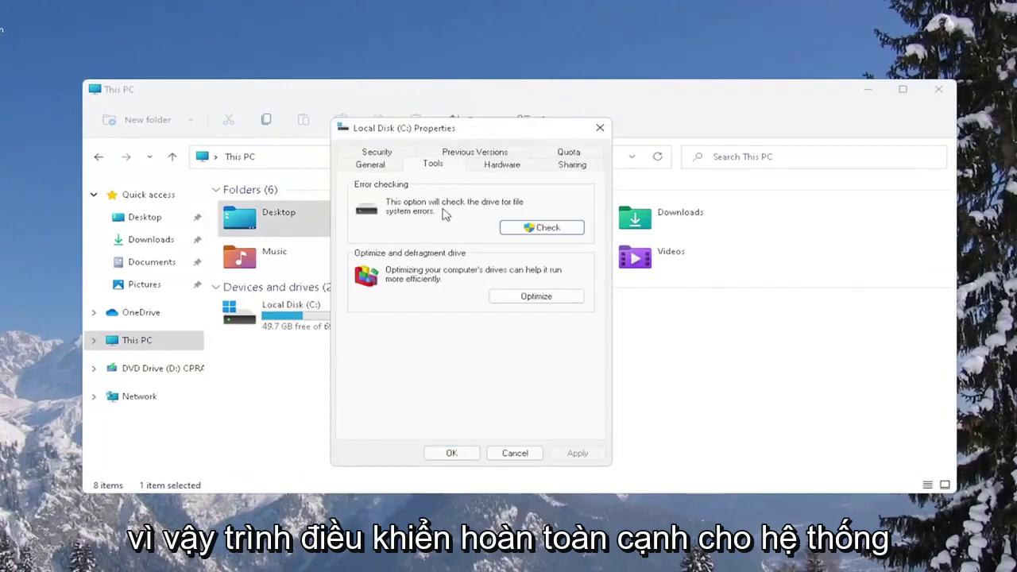
pyautogui.click(545, 228)
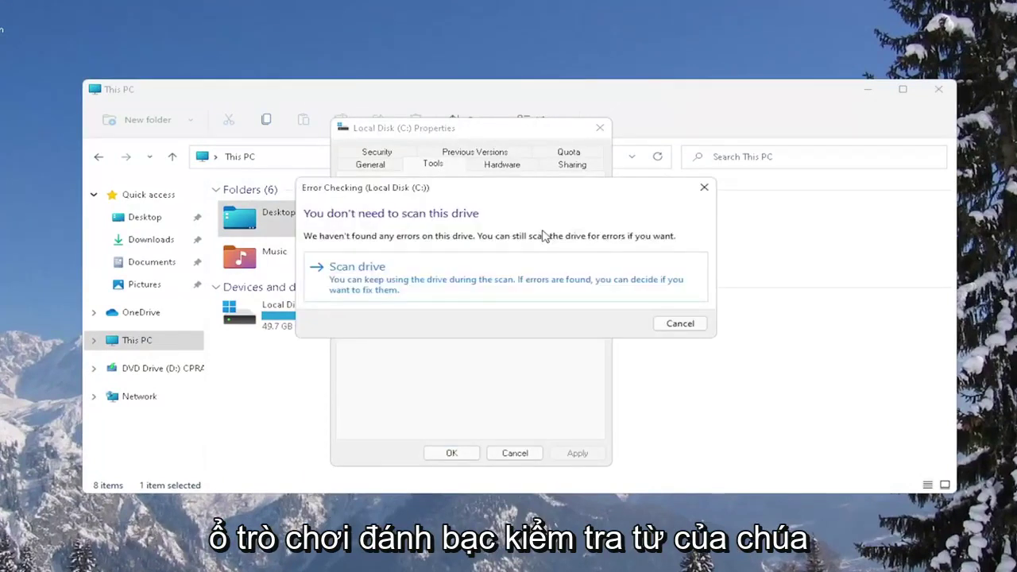
pyautogui.click(399, 281)
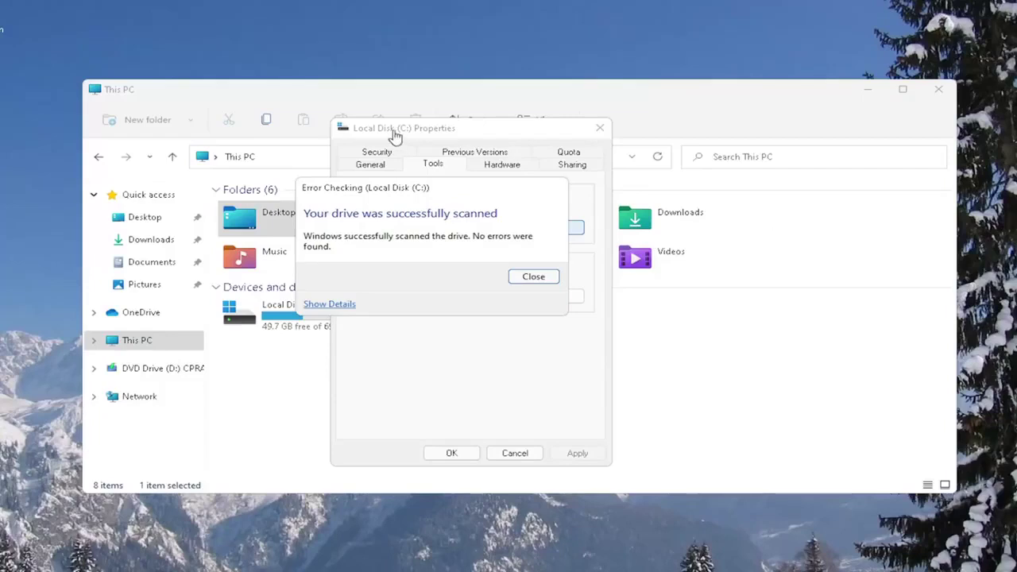
pyautogui.moveTo(425, 188); pyautogui.dragTo(447, 205)
pyautogui.click(556, 294)
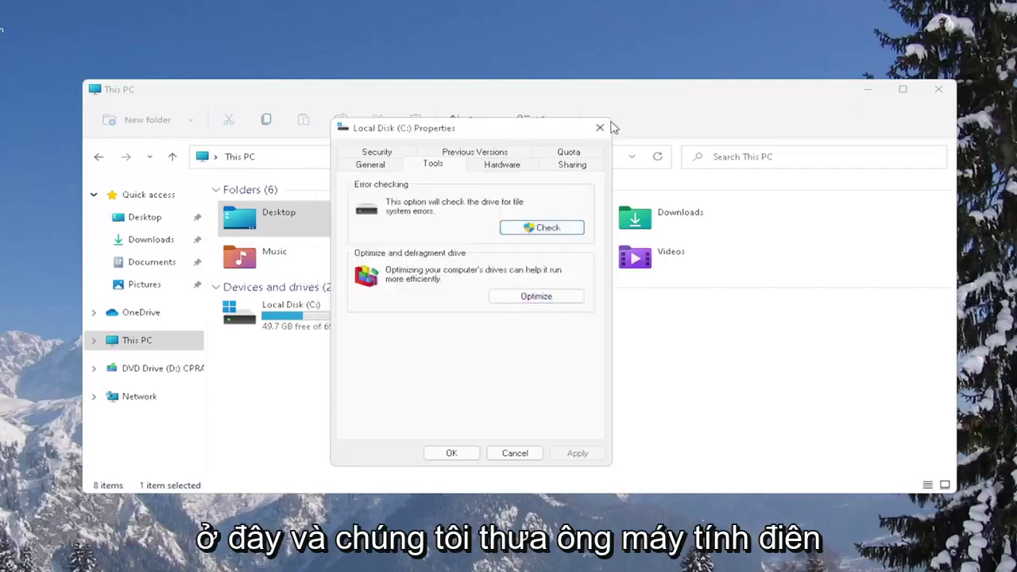
pyautogui.click(451, 452)
pyautogui.click(938, 89)
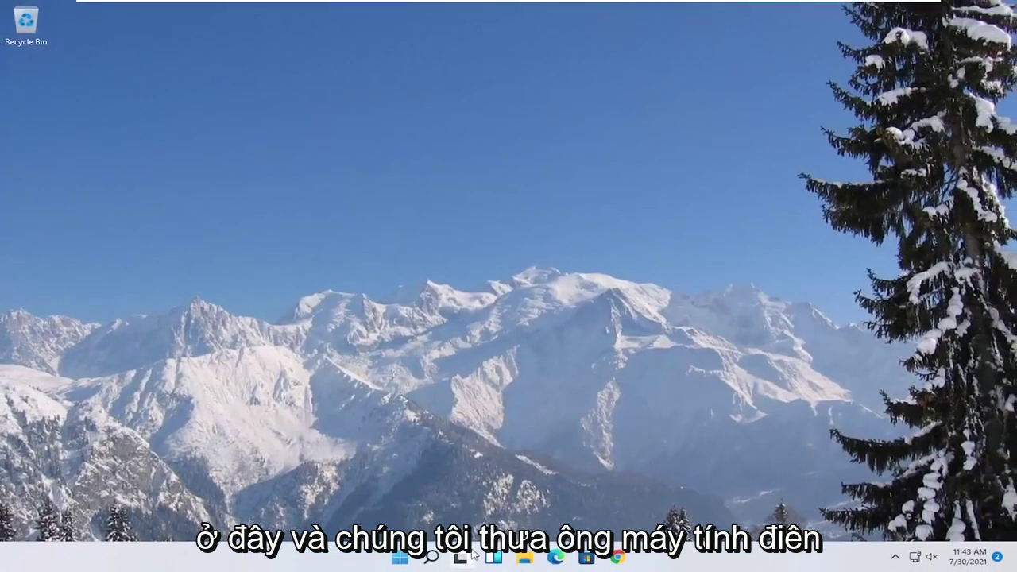
# Restart the computer
pyautogui.rightClick(400, 558)
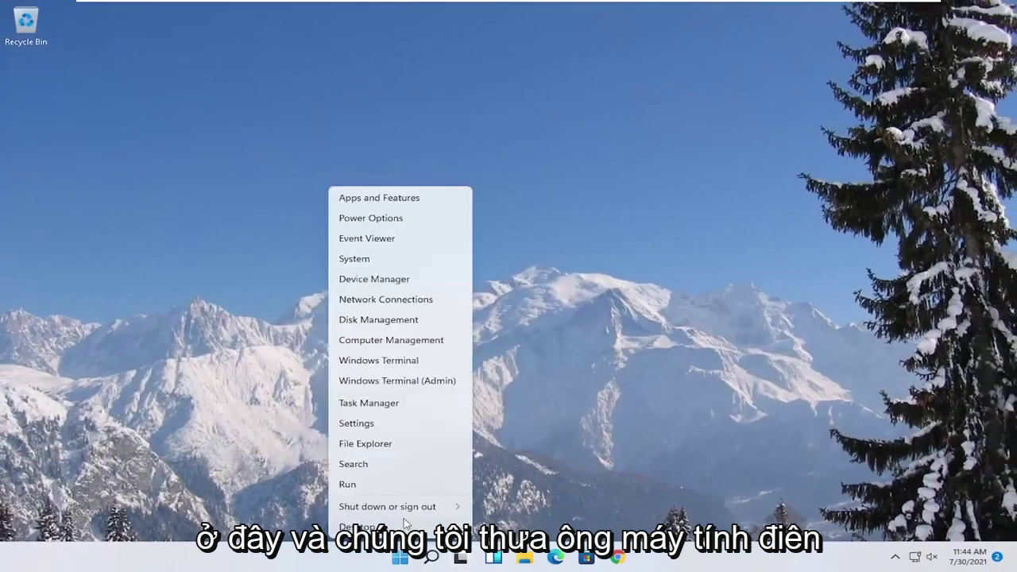
pyautogui.moveTo(457, 509)
pyautogui.click(489, 529)
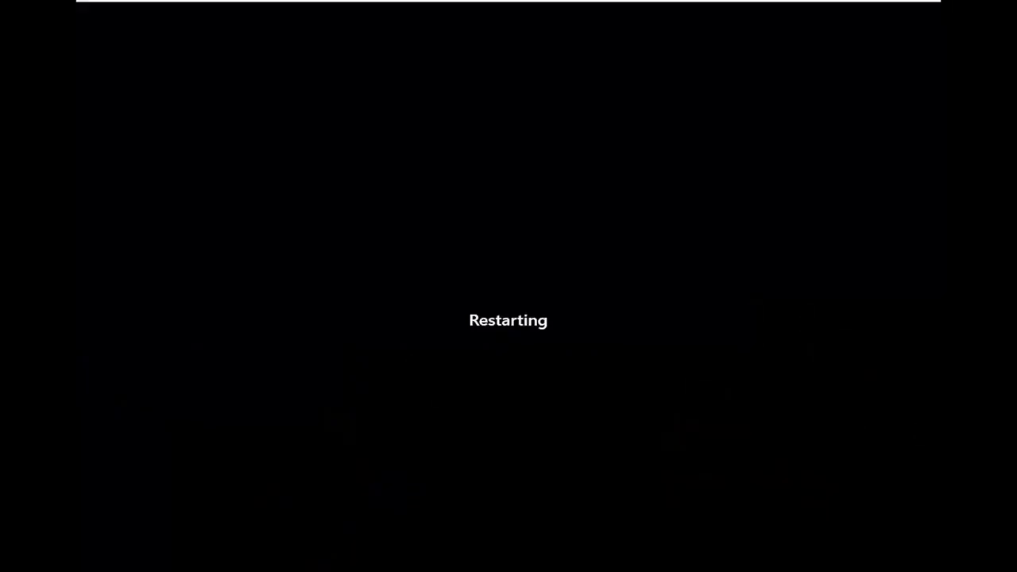